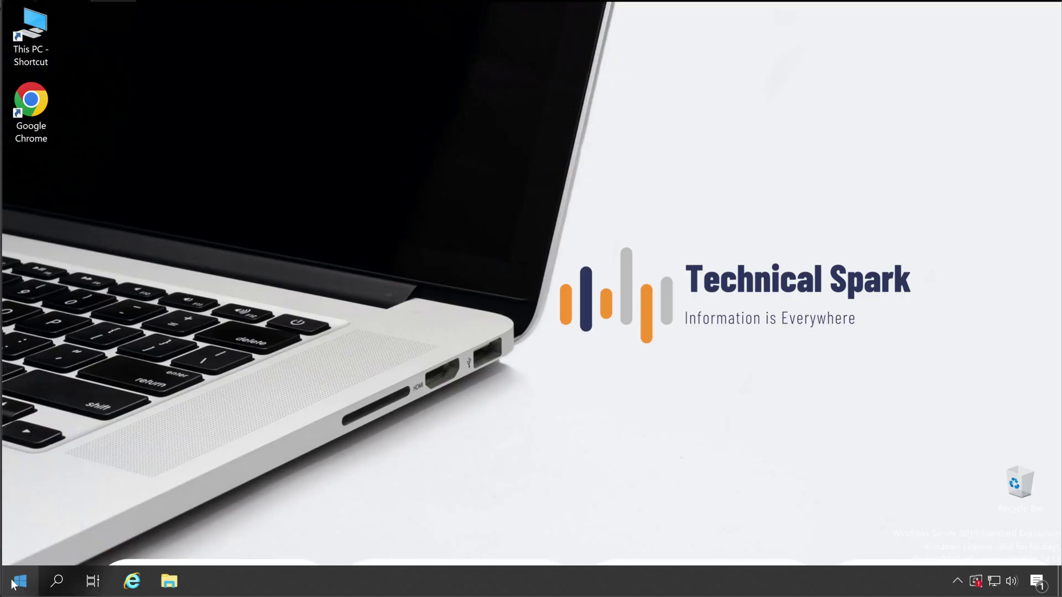
Step: Launch Deep Security Manager from a Start search for 'dee' and attempt sign-in with administrator credentials
left_click(20, 581)
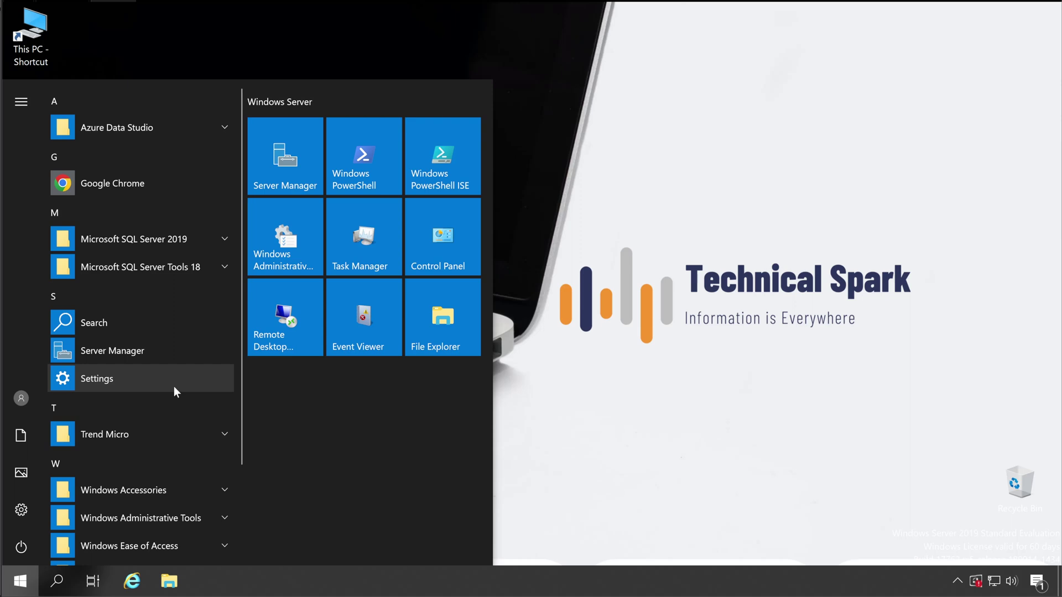
type("dee")
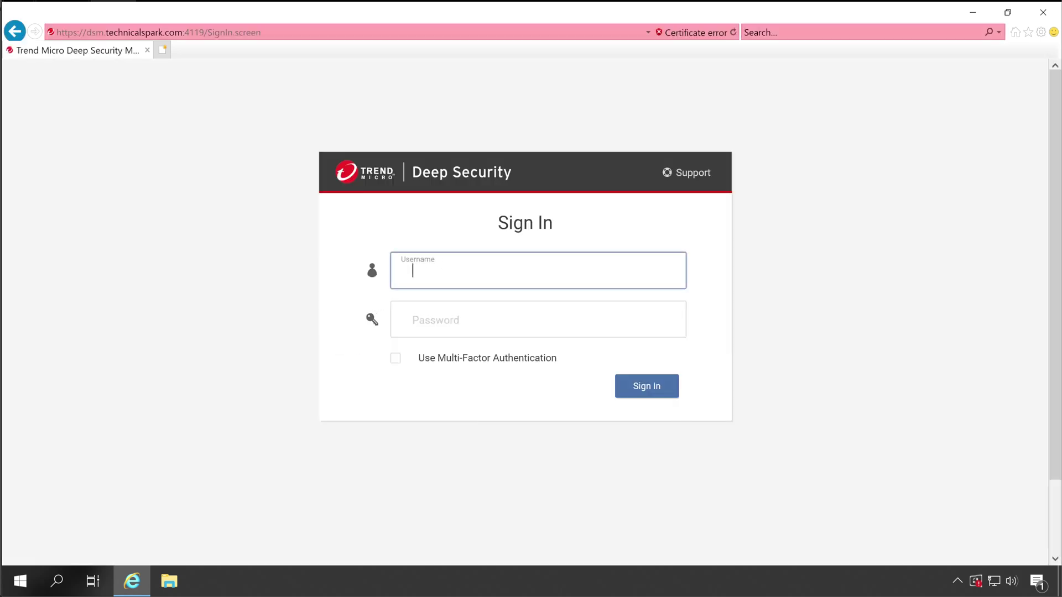
type("MasterAsmin")
left_click(413, 320)
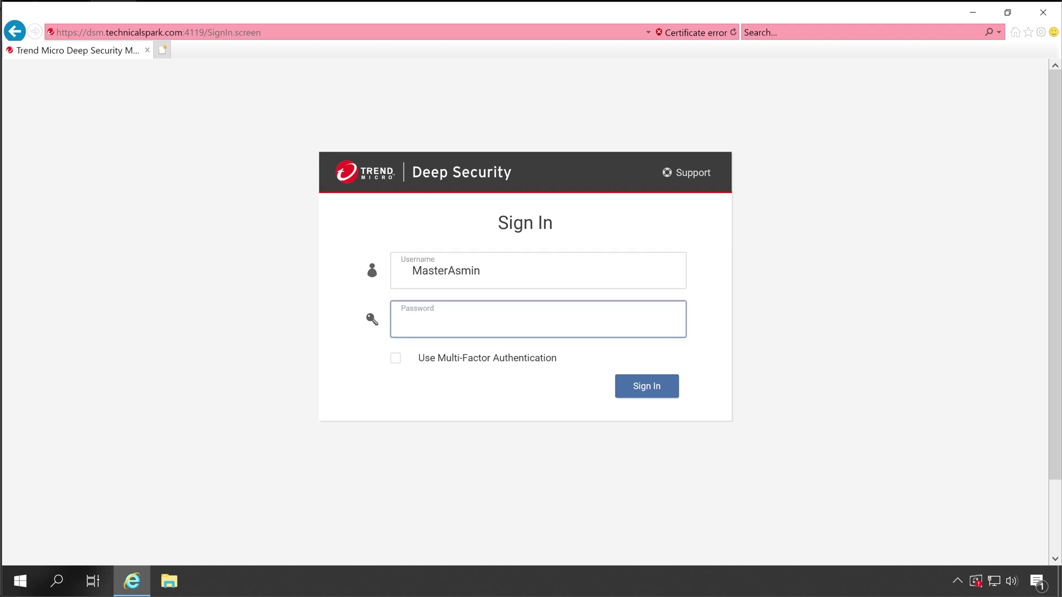
type("*************")
key("Return")
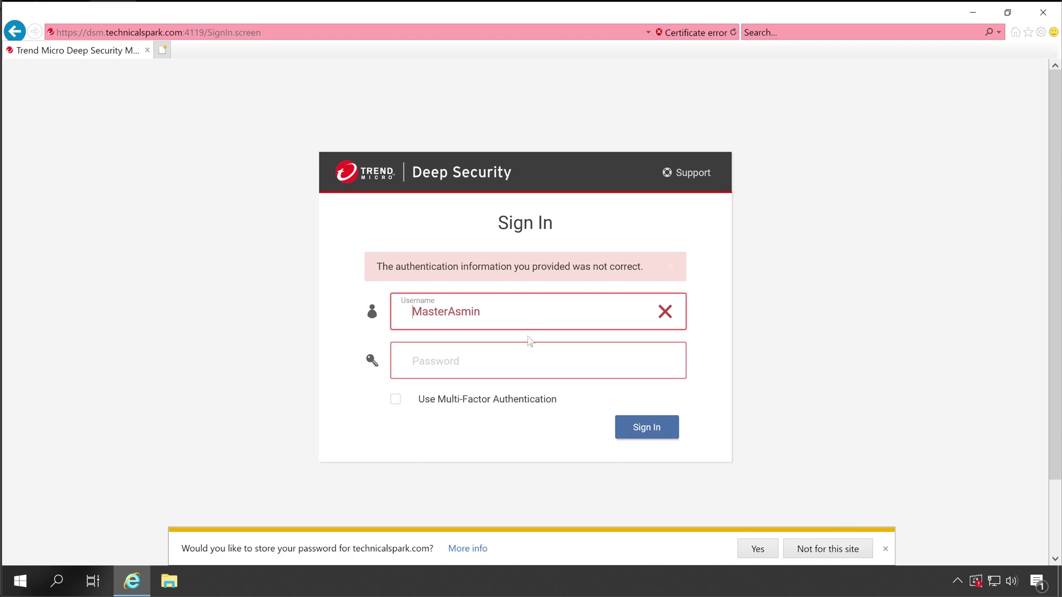
Step: Correct the mistyped administrator username, re-enter the password and sign in
left_click_drag(487, 312, 199, 306)
type("MasterAdmin")
key("Tab")
type("*************")
key("Return")
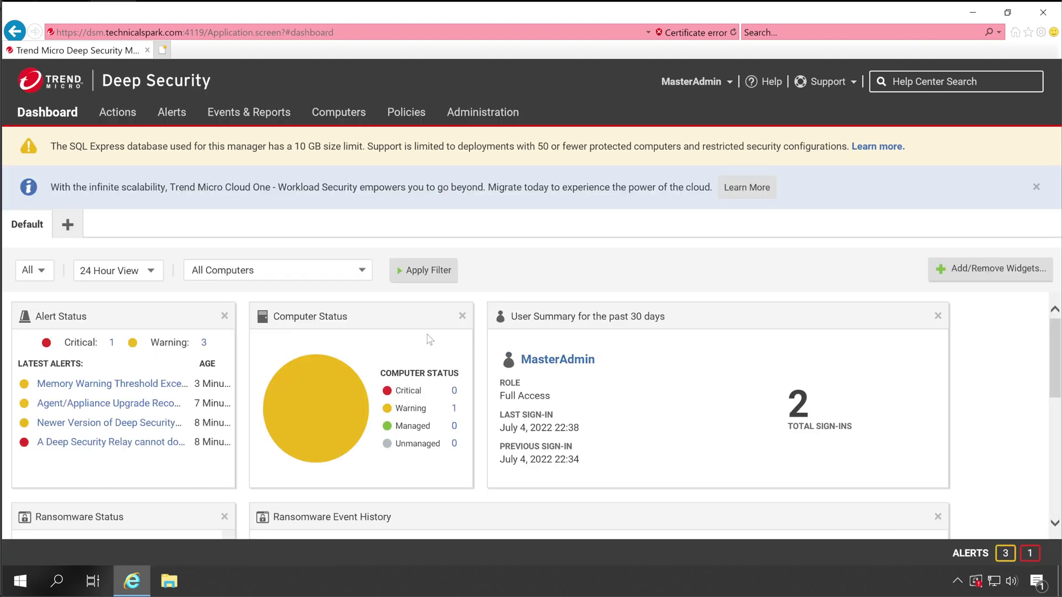
Step: Go to Administration > Licenses to see all modules listed as Not Licensed
left_click(489, 117)
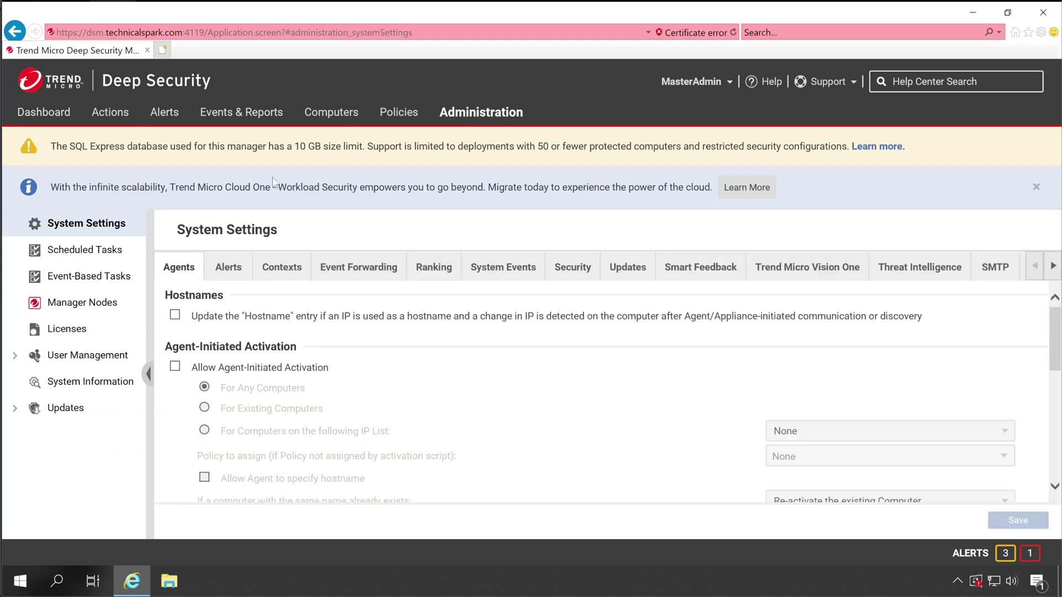
left_click(64, 332)
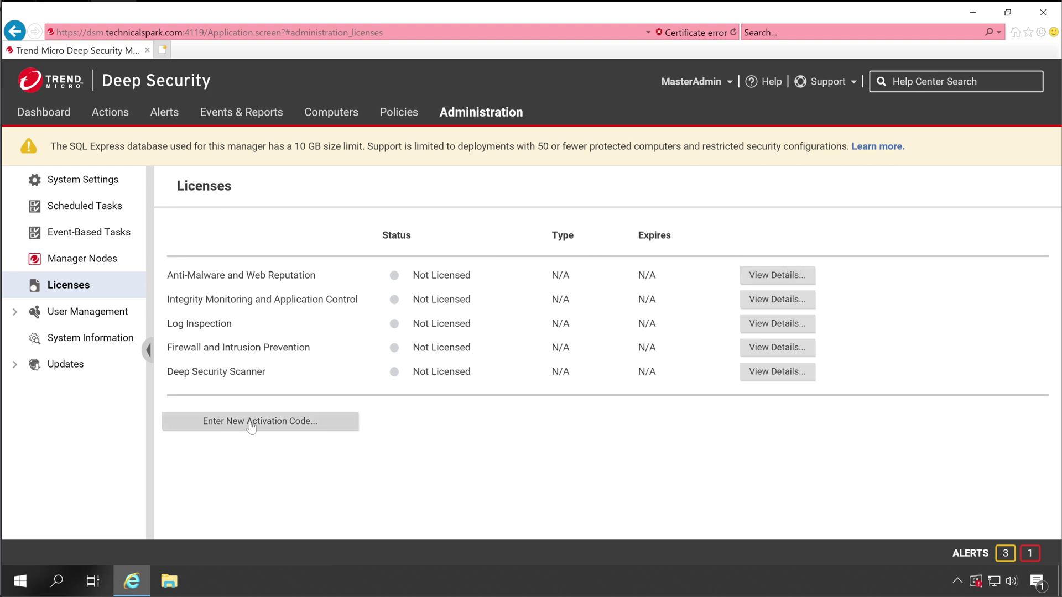
Step: Launch the New Activation Code wizard and keep Single Activation Code for all protection modules
left_click(301, 426)
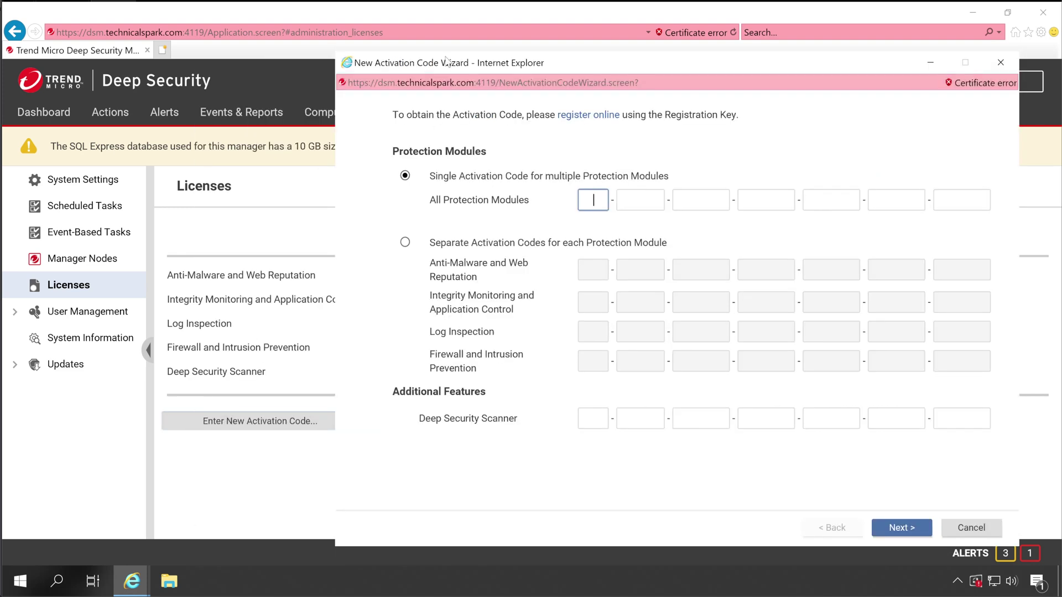
left_click_drag(447, 69, 271, 39)
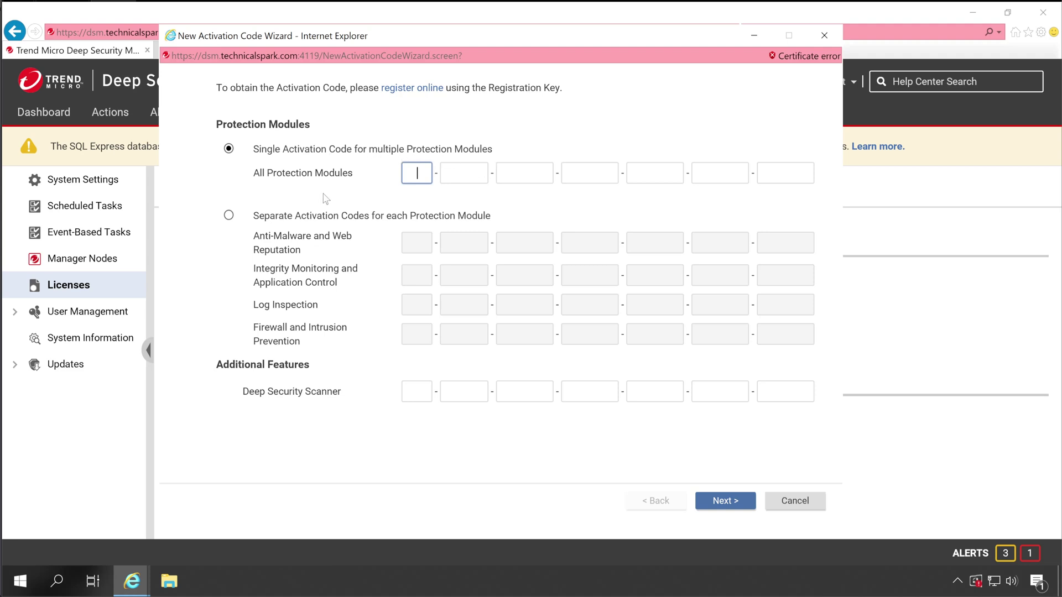
left_click(267, 220)
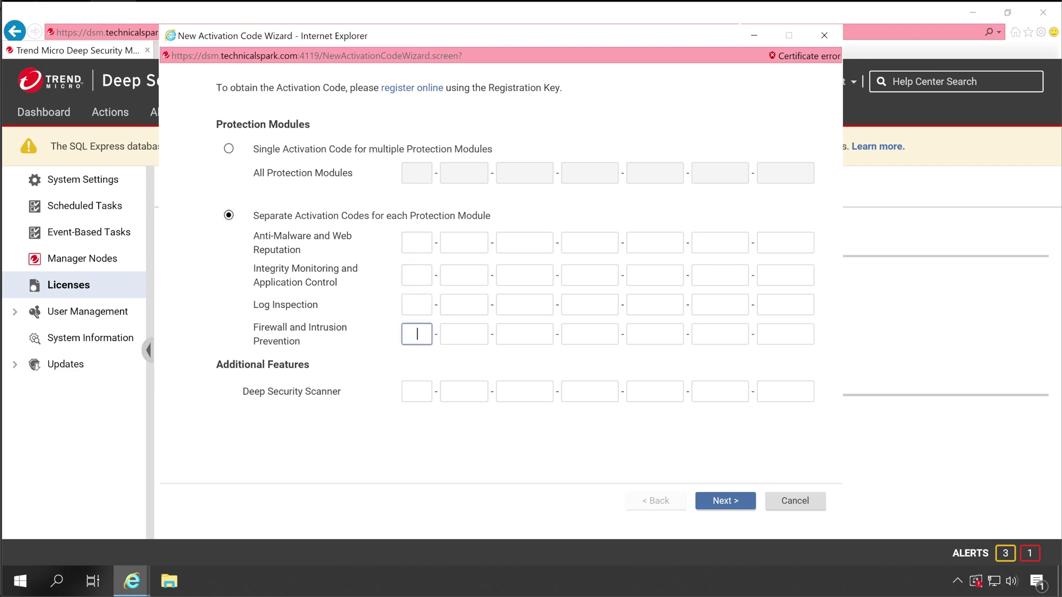
left_click(229, 149)
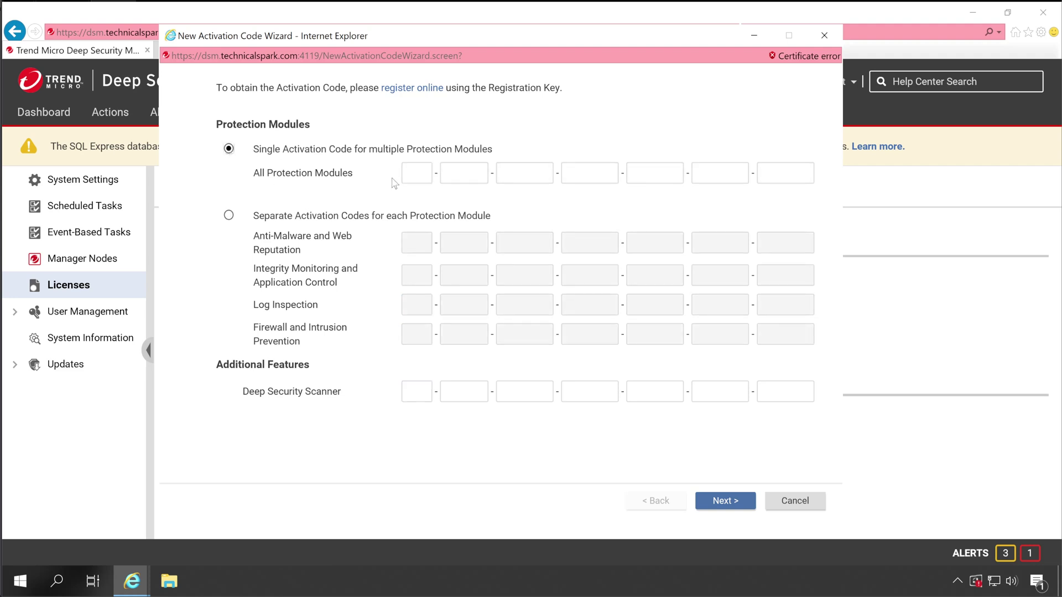
left_click(414, 172)
Step: Open online registration in the Licensing Portal and choose 'No, I am a first time user'
left_click(430, 89)
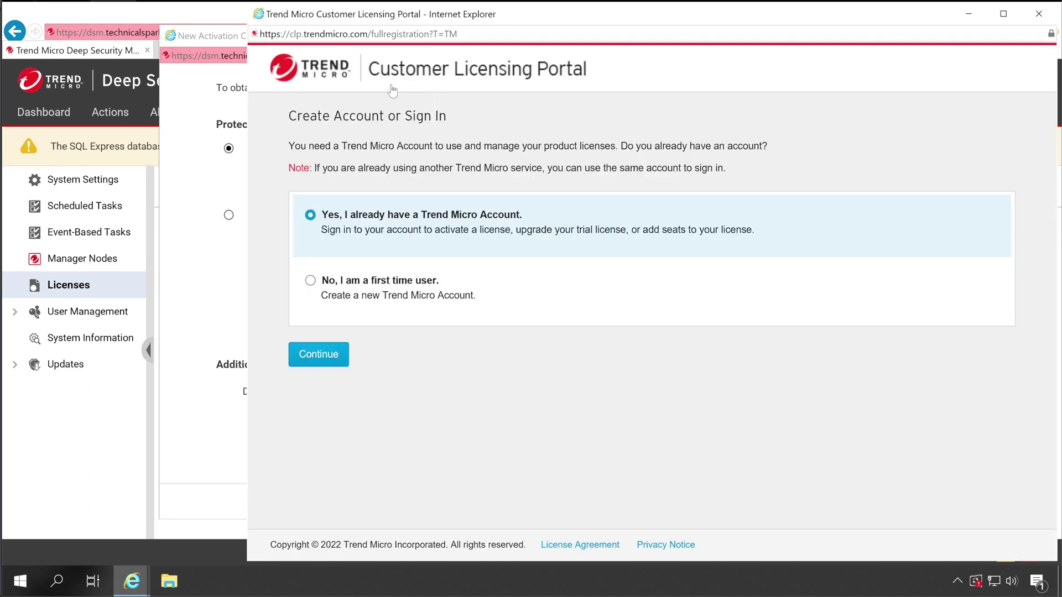
left_click(293, 36)
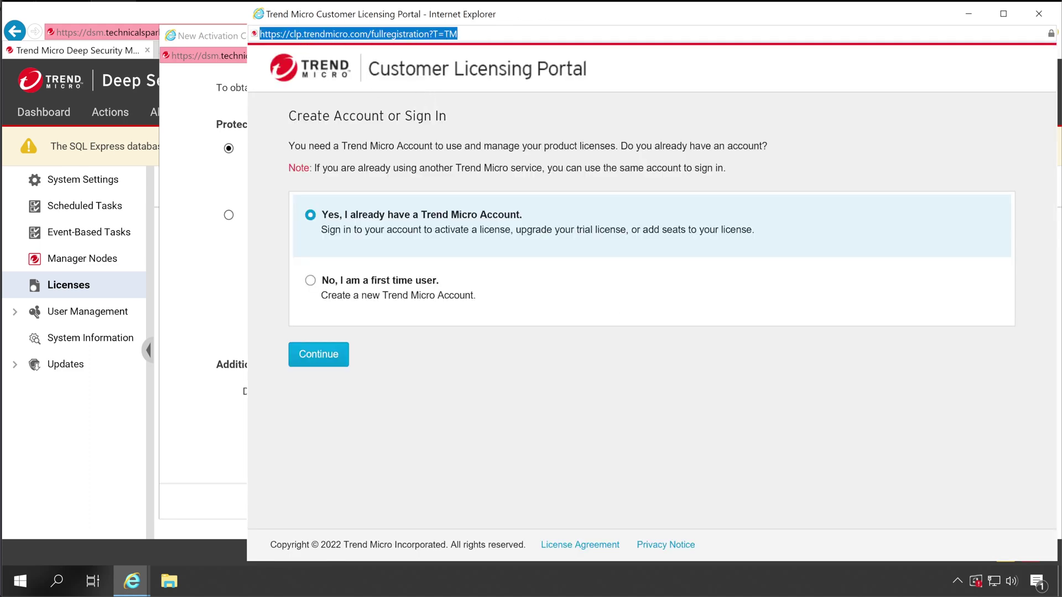
left_click(483, 36)
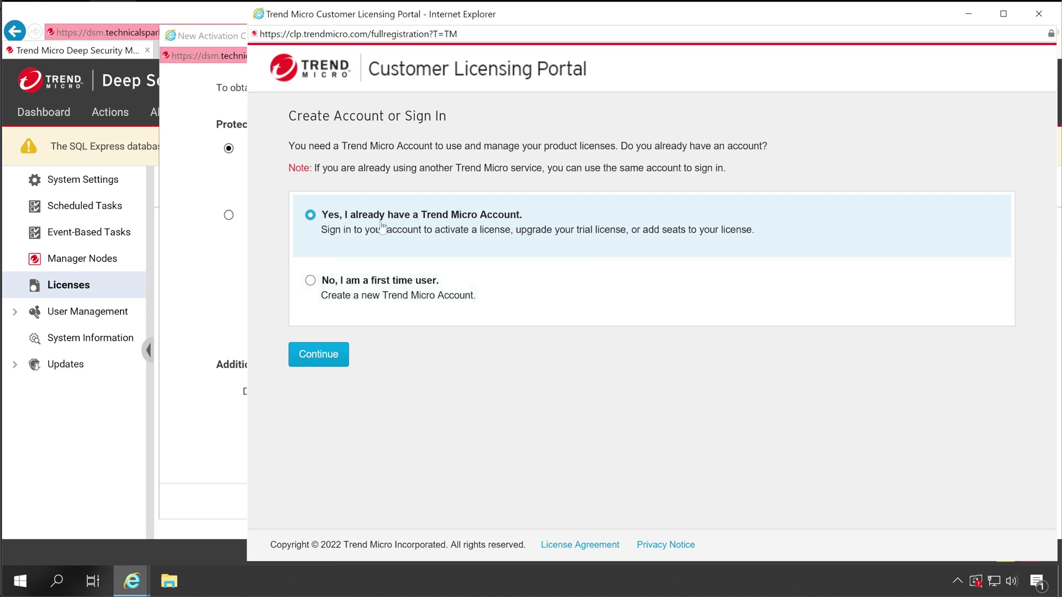
left_click(330, 294)
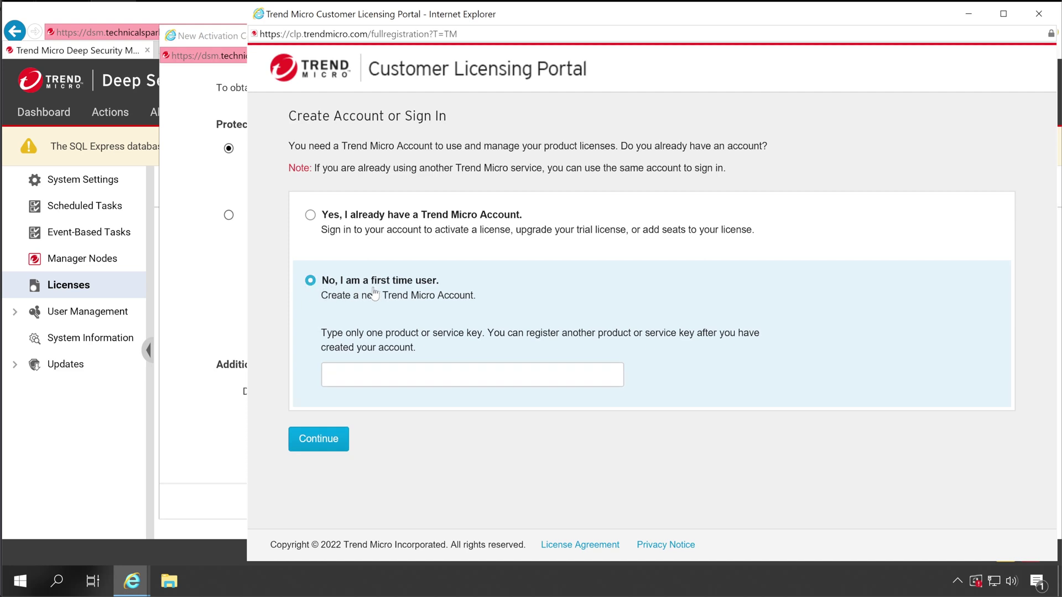
left_click(381, 373)
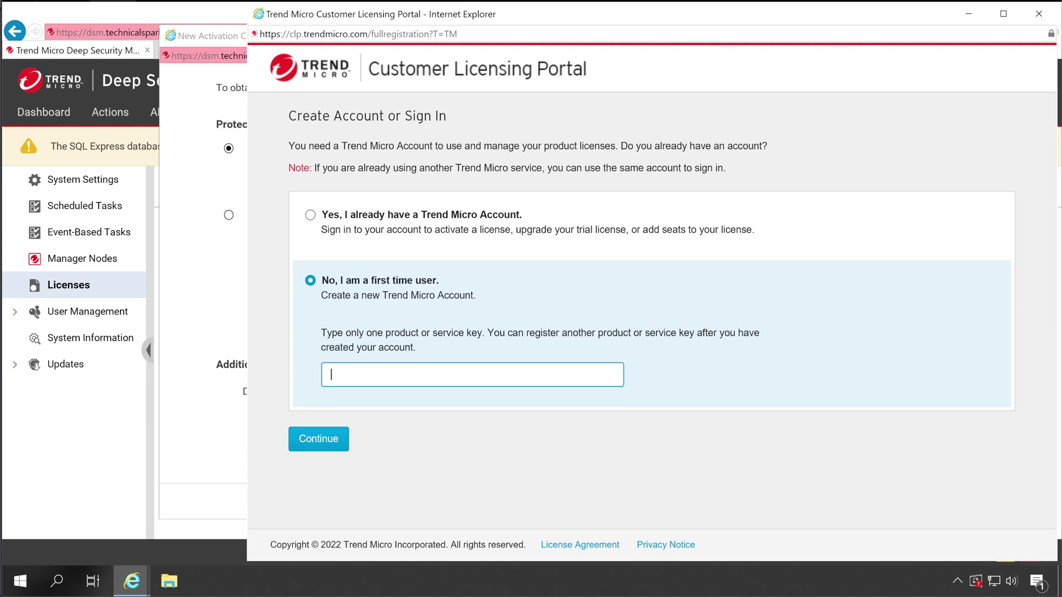
Step: Minimize the Licensing Portal and return to the wizard's first activation code box
left_click(182, 255)
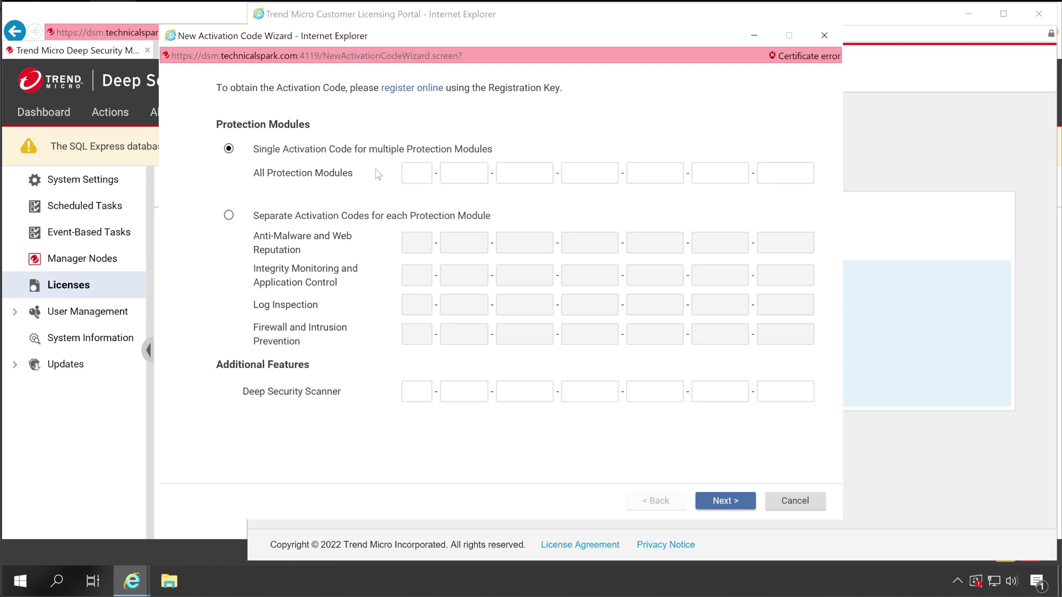
left_click(324, 556)
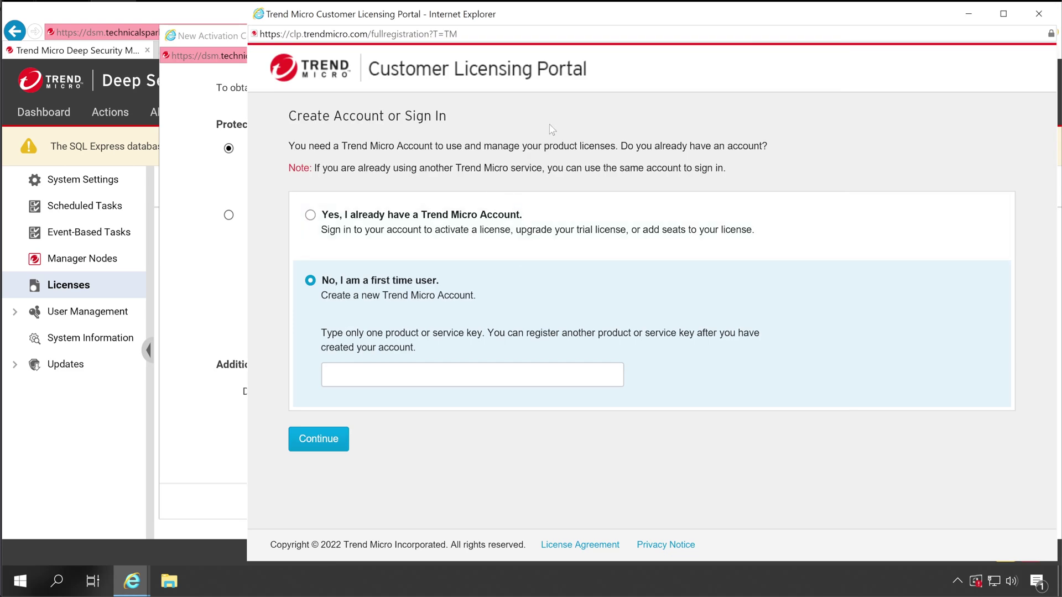
left_click(968, 14)
left_click(416, 173)
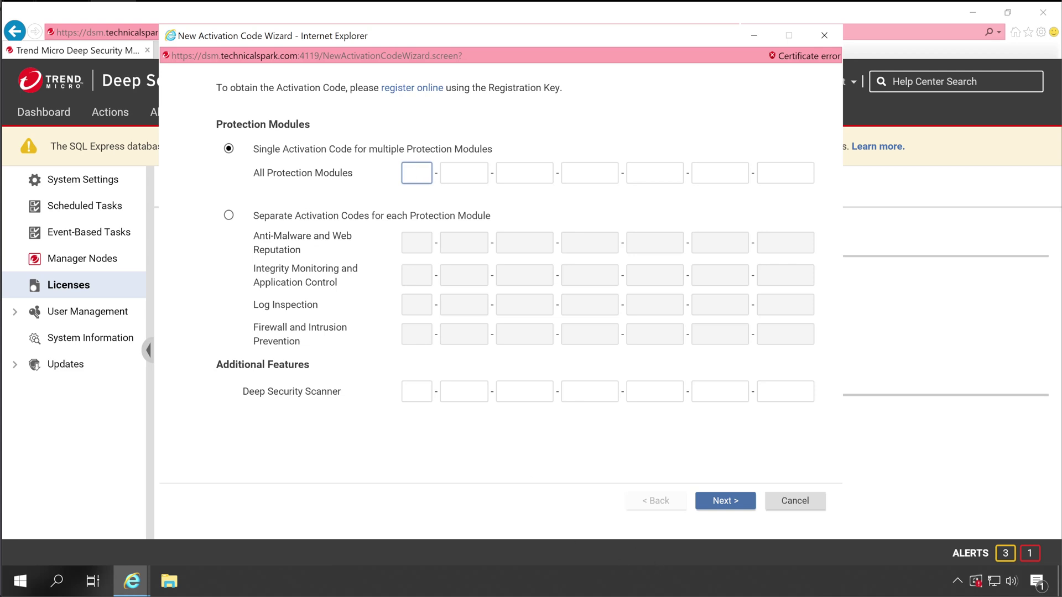
Step: Paste the activation code into the All Protection Modules boxes and validate it
key("ctrl+v")
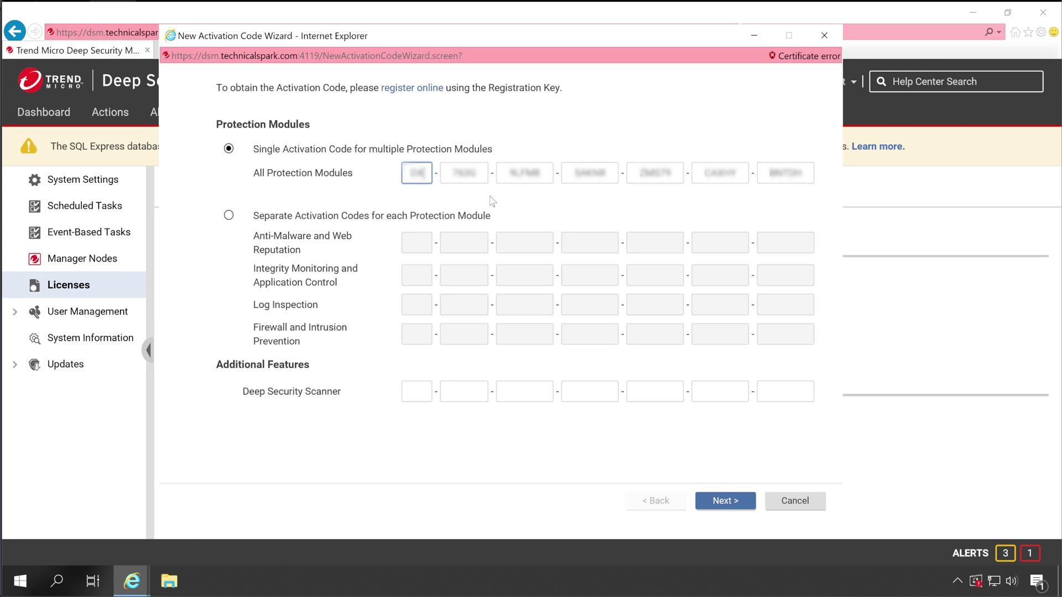
left_click(719, 504)
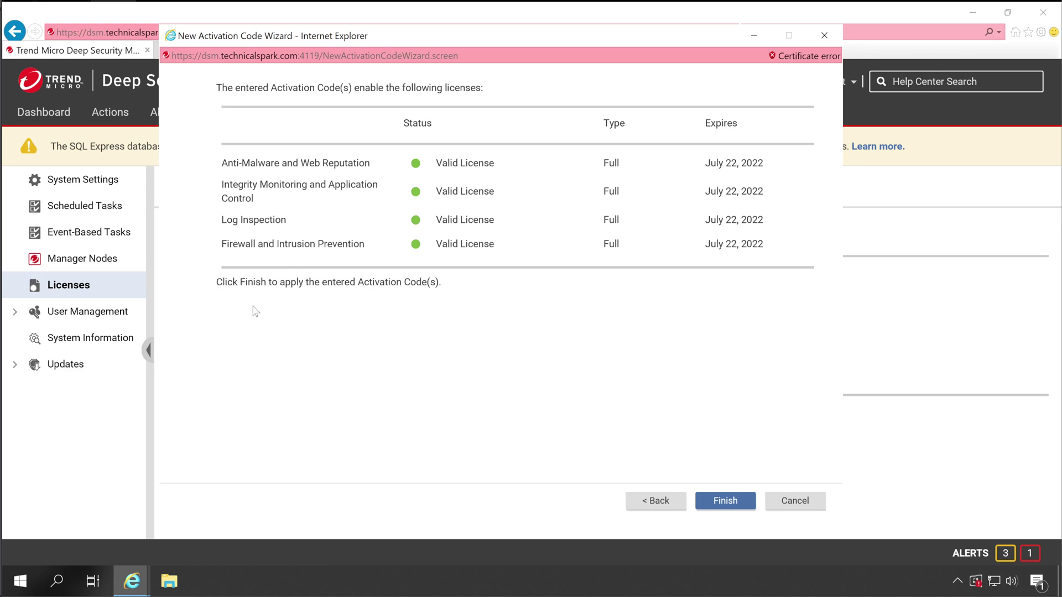
Step: Finish the wizard to activate four modules as Full until July 22, 2022, then close it
left_click(735, 506)
left_click(734, 506)
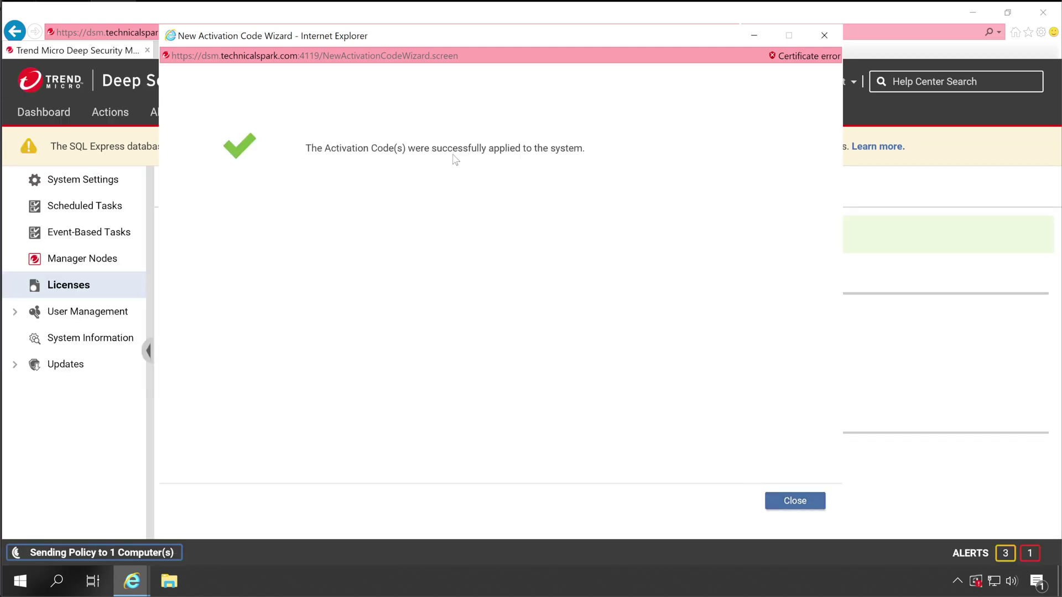
left_click(805, 504)
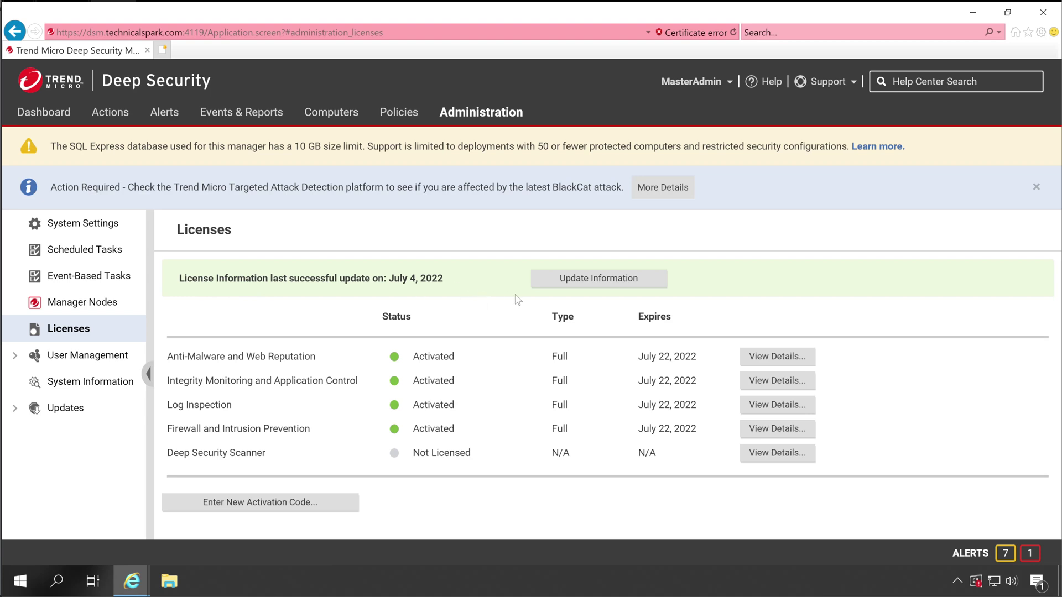
Step: Run Update Information on the Licenses page until it reports 'Update successful'
left_click(600, 282)
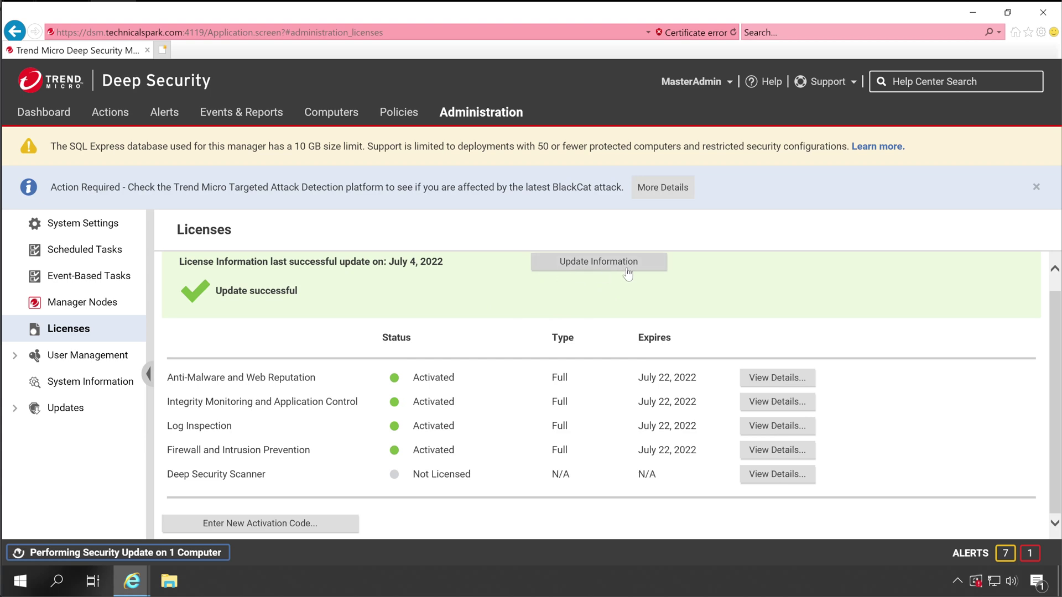
scroll(572, 314, "up", 1)
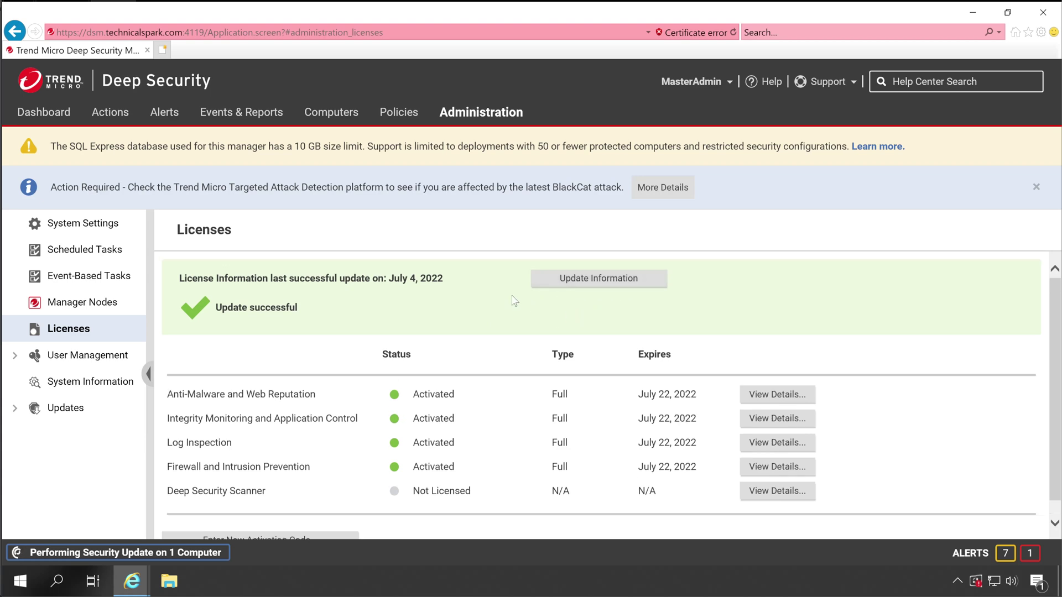
Step: In the portal, paste the activation code as a first-time user, accept the agreement and continue
mouse_move(132, 578)
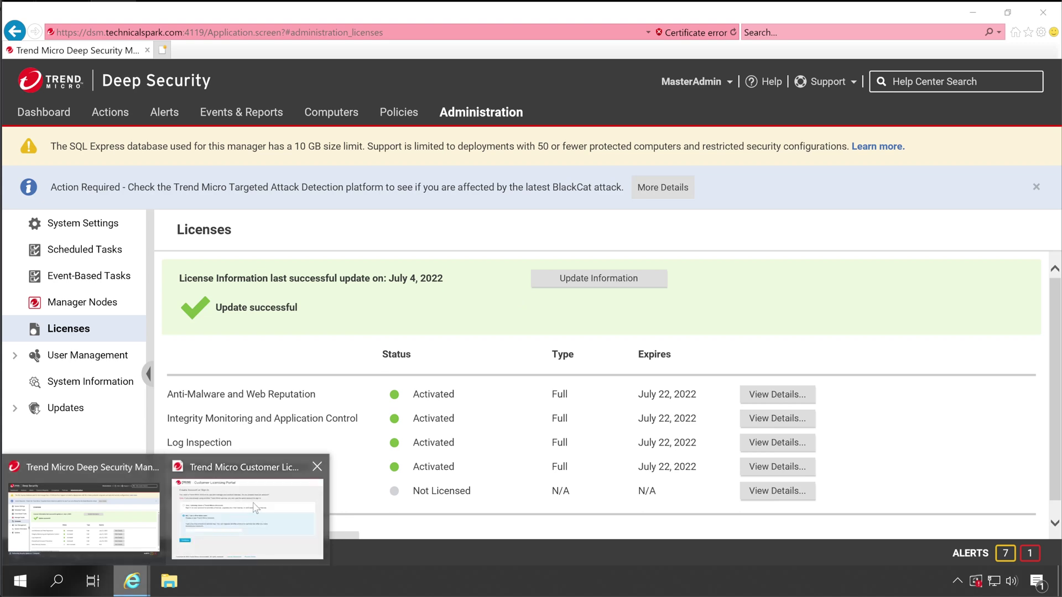
left_click(255, 507)
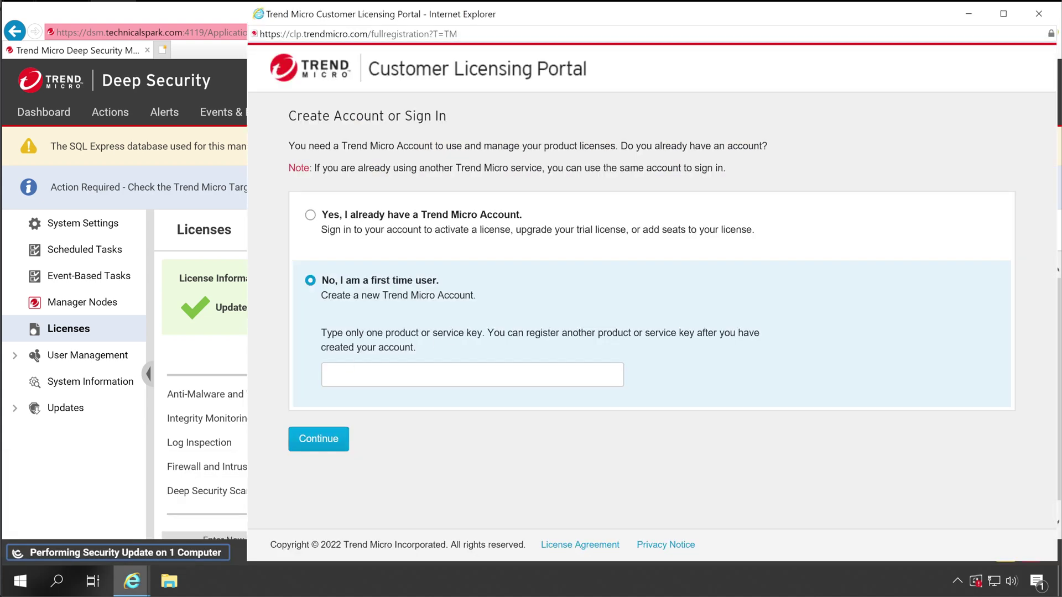
left_click(472, 374)
key("ctrl+v")
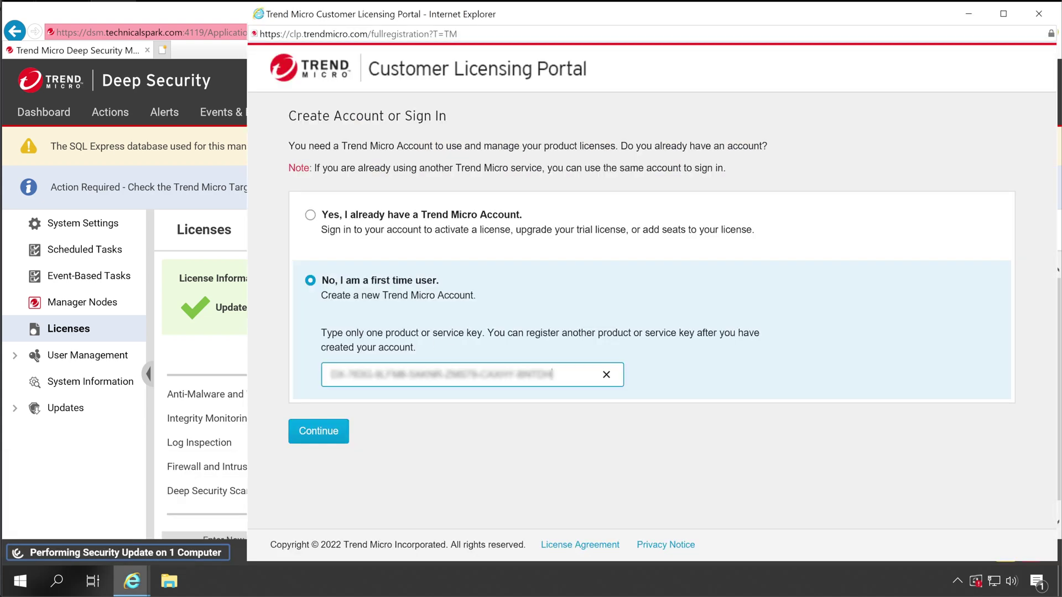
left_click(323, 436)
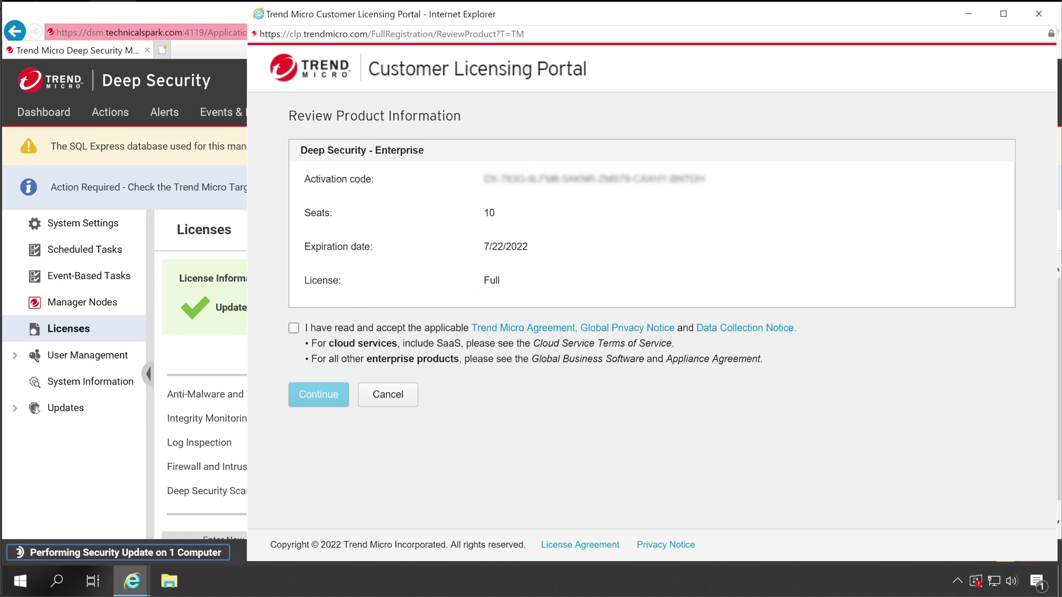
left_click(294, 330)
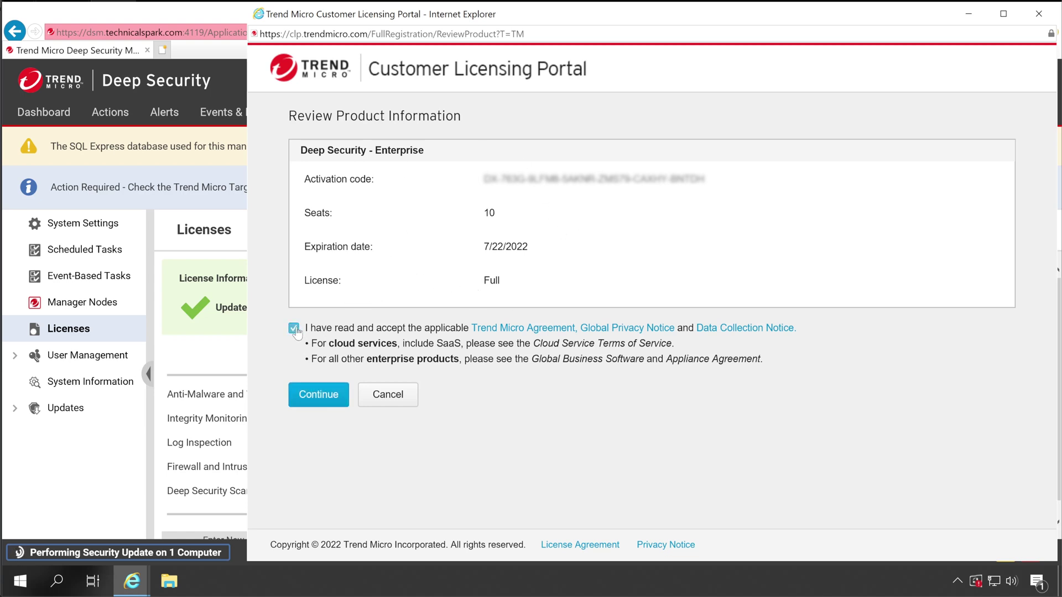
left_click(318, 395)
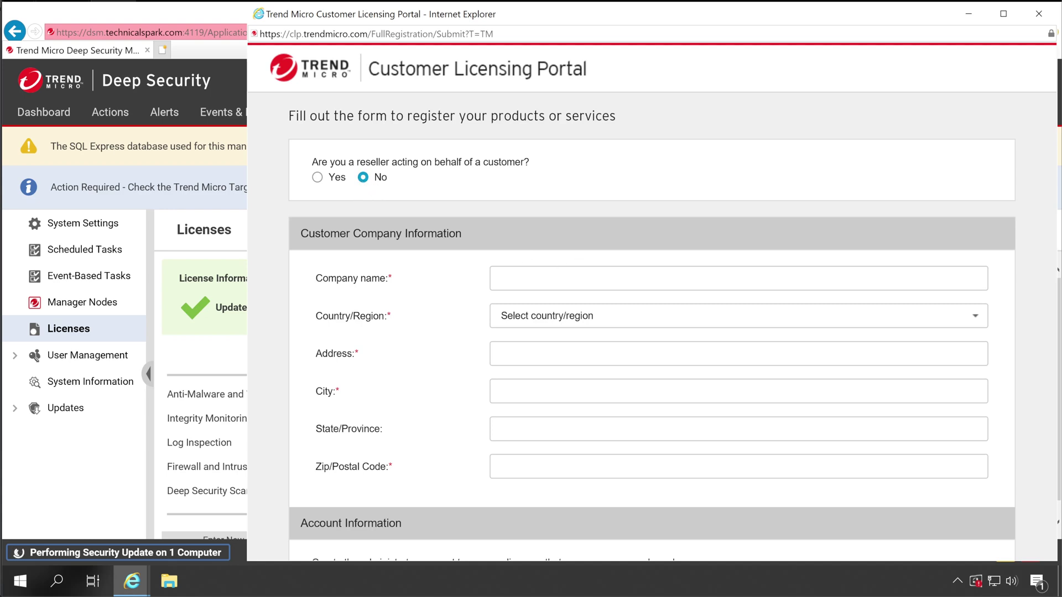
Step: Enter company name 'ABC Company' and the company's India, Maharashtra address with zip code
type("ABC Company")
key("Tab")
type("India")
key("Tab")
type("Pune\tPune\tMaharashtra")
key("Tab")
type("411028")
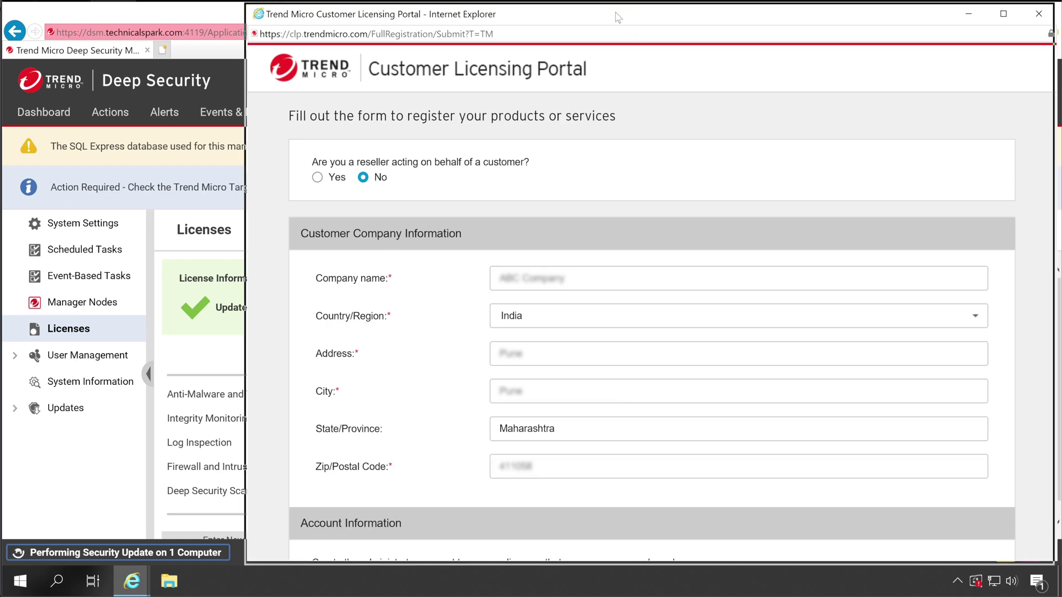
left_click_drag(612, 19, 543, 22)
key("Tab")
key("Tab")
key("Tab")
key("Tab")
key("Tab")
key("Tab")
scroll(553, 399, "down", 3)
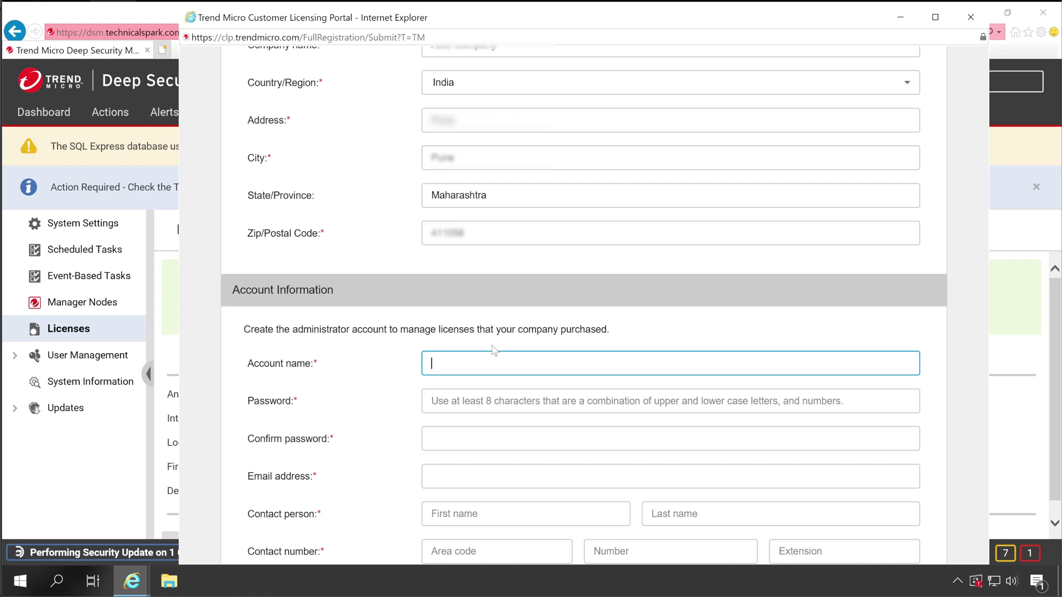
Step: Fill in an account name, the account password and confirmation, and the contact e-mail
type("TechnicalSpark")
key("Tab")
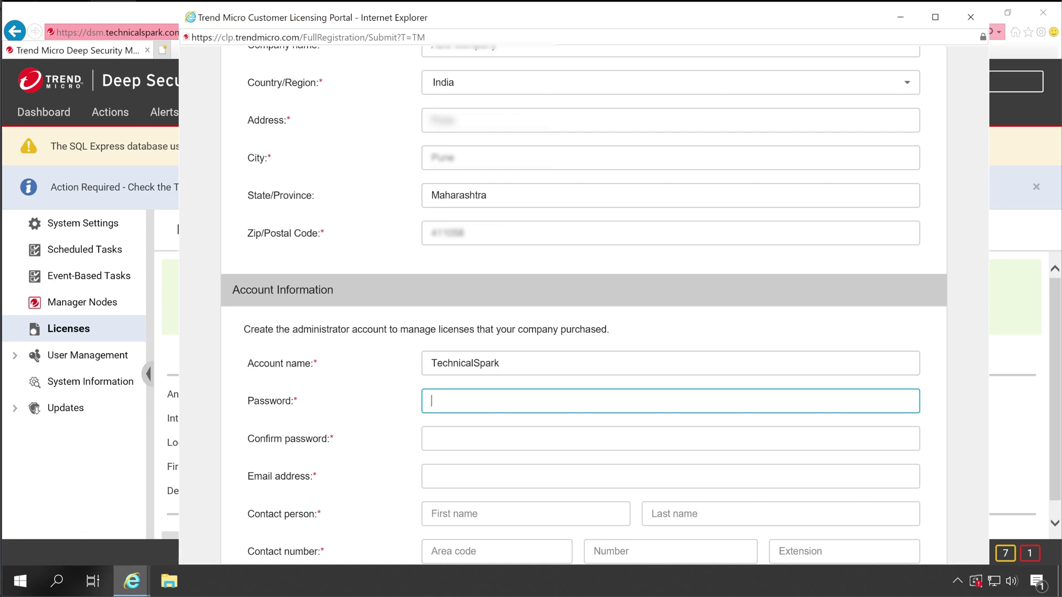
type("**********")
key("Tab")
type("**********")
key("Tab")
Step: Enter the contact person's first and last name and the phone number with area code 91
key("Tab")
key("Tab")
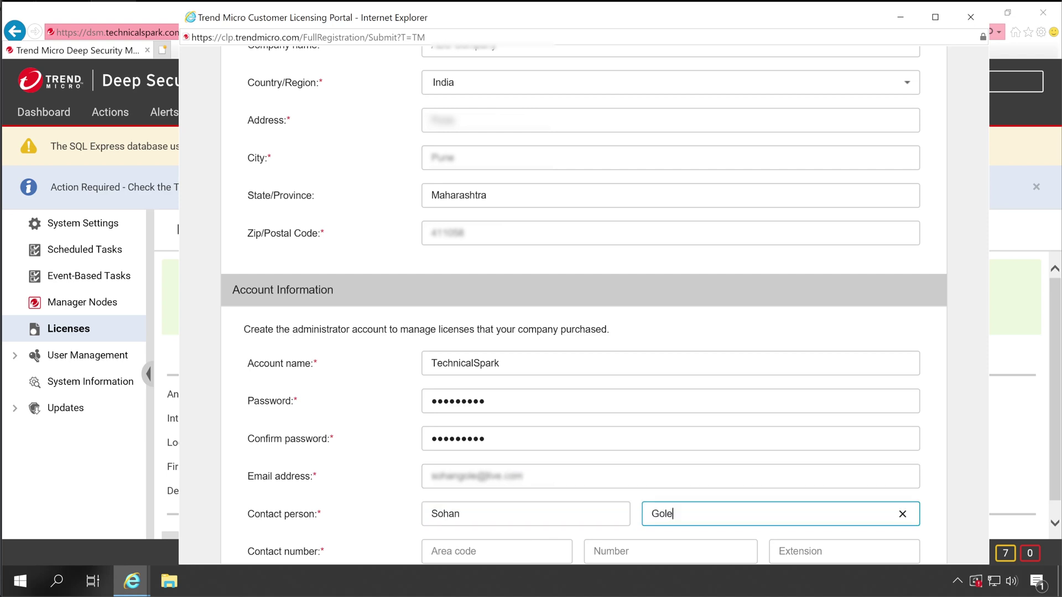
key("Tab")
key("Tab")
key("Tab")
scroll(877, 379, "down", 2)
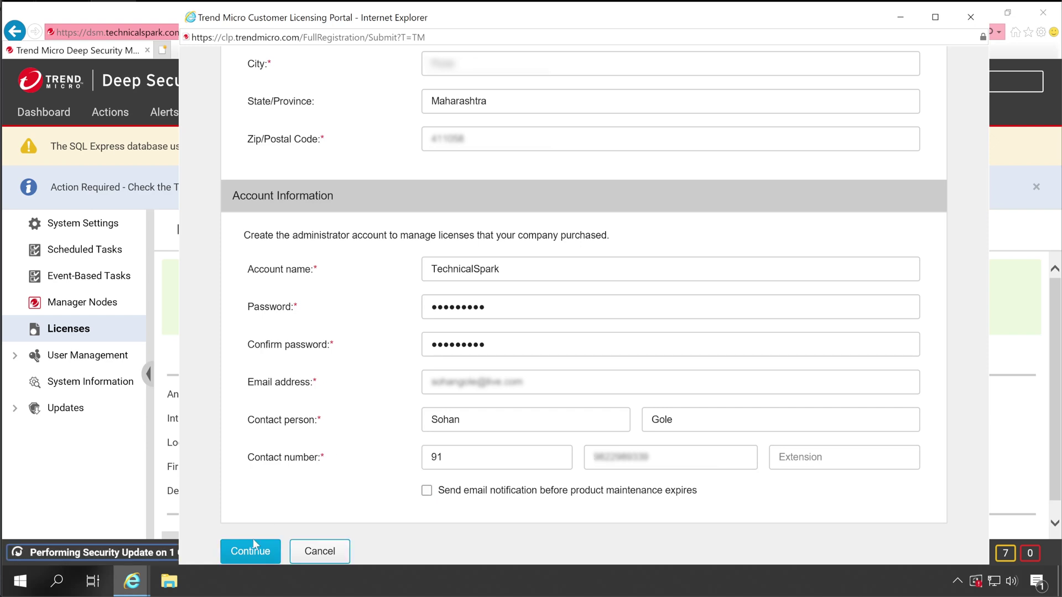
Step: Submit the registration and review Deep Security - Enterprise (10 seats, Full) on the dashboard
left_click(247, 553)
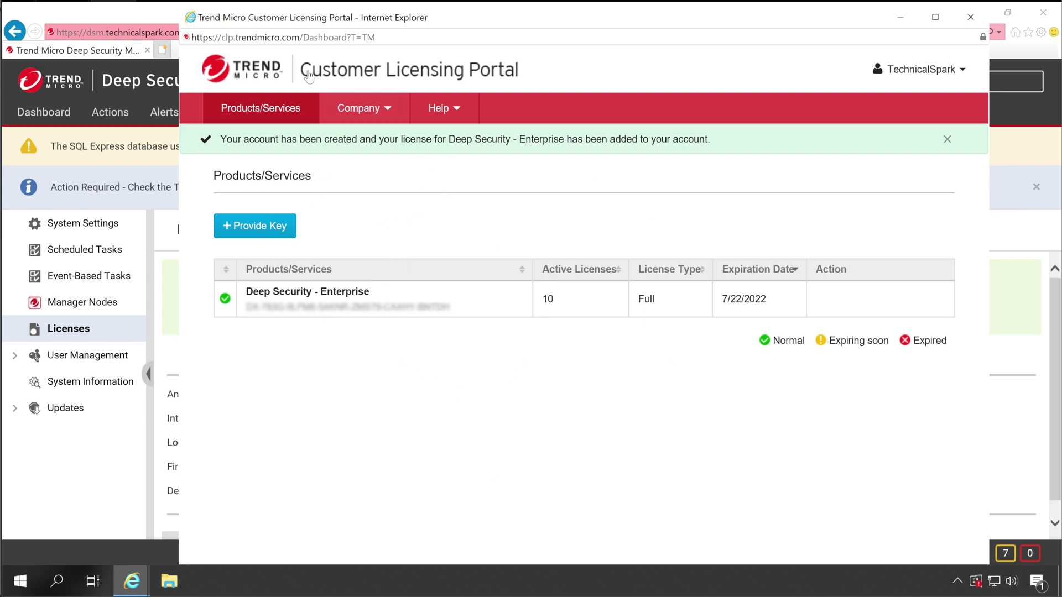
left_click(298, 38)
left_click_drag(301, 37, 191, 37)
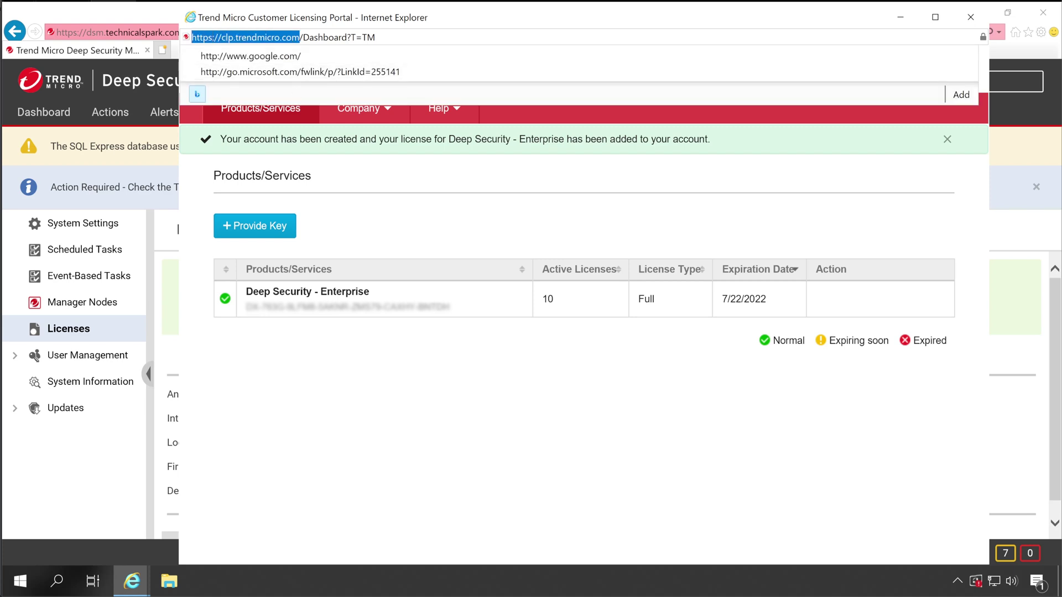
left_click(357, 199)
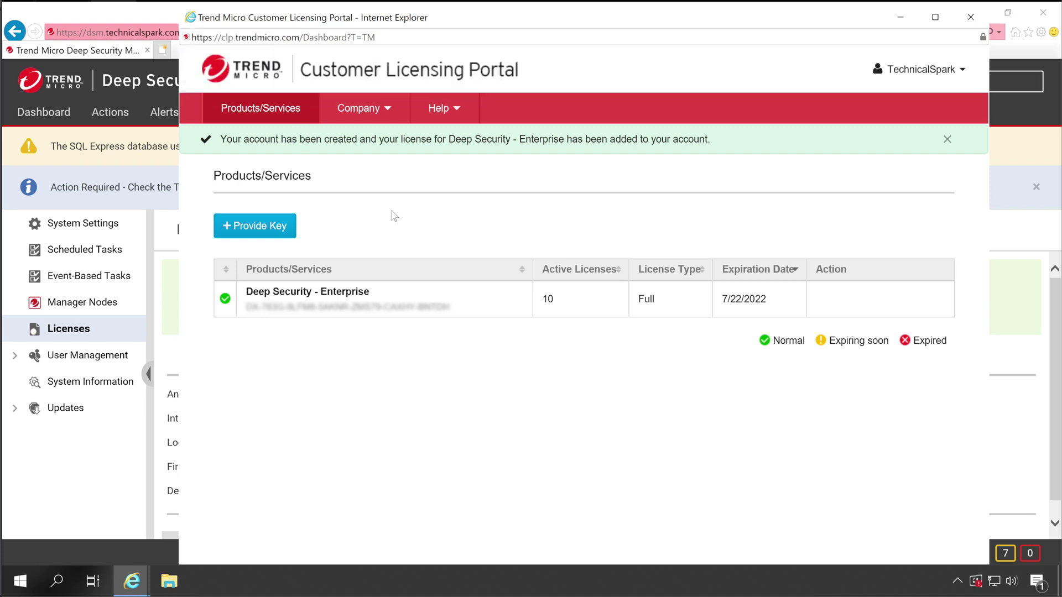
Step: Open and cancel Provide Key, then browse the Company, Help and account menus
left_click(271, 233)
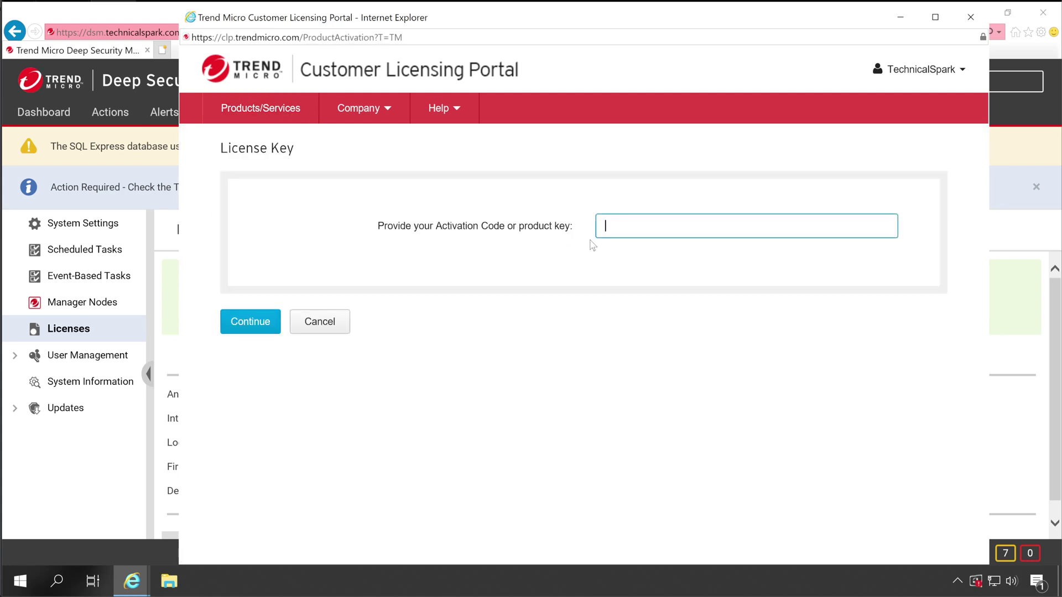
left_click(339, 336)
left_click(336, 330)
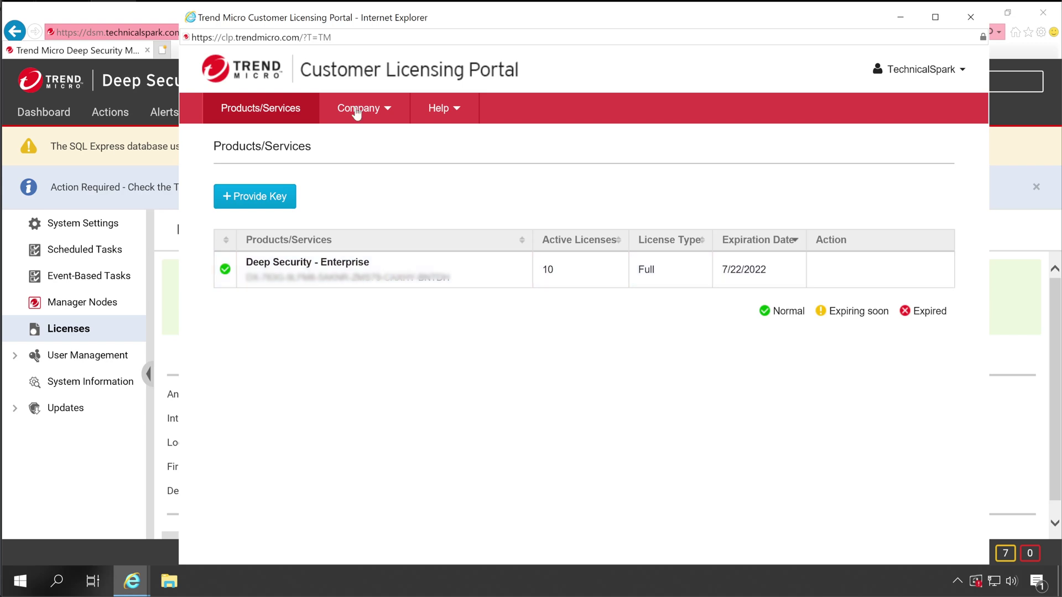
left_click(387, 110)
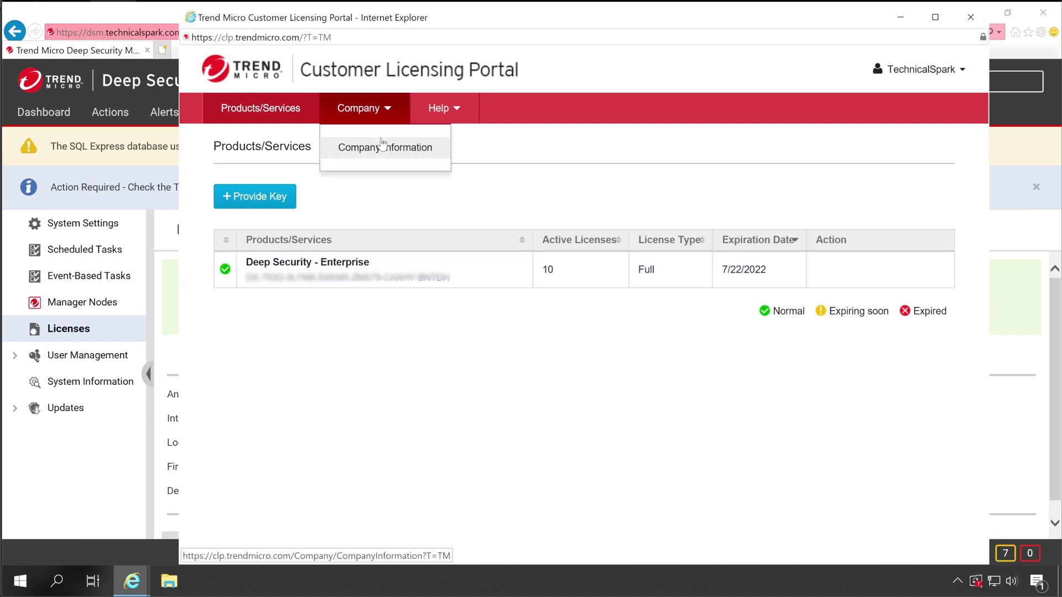
left_click(453, 111)
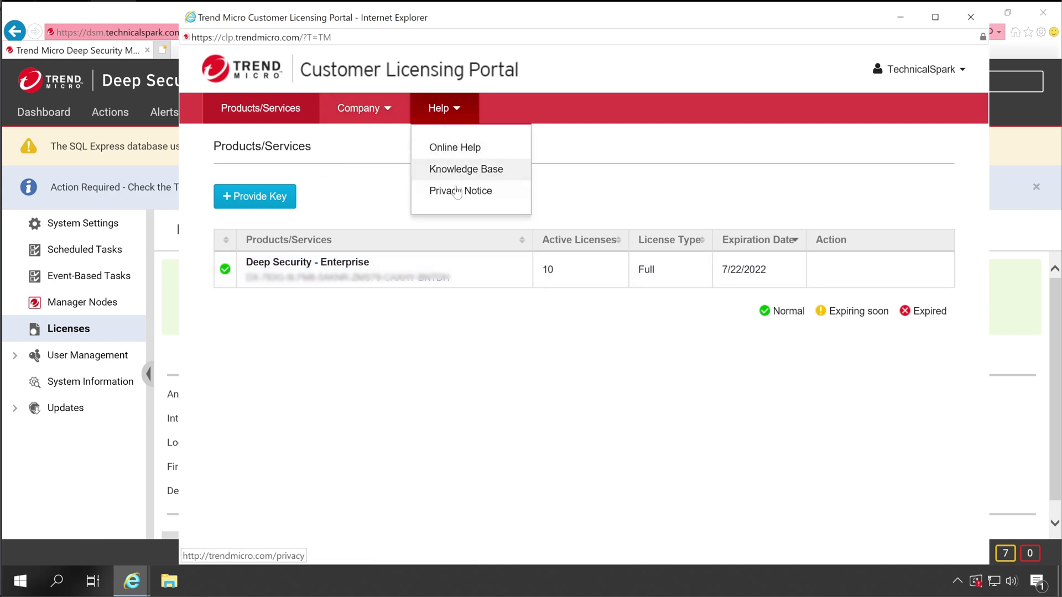
left_click(348, 187)
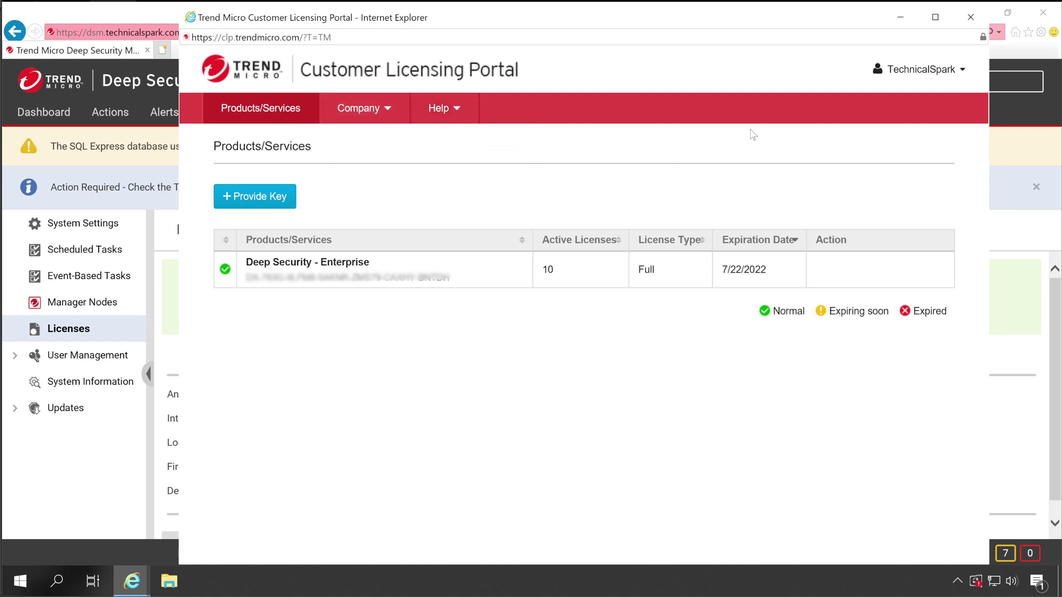
left_click(960, 71)
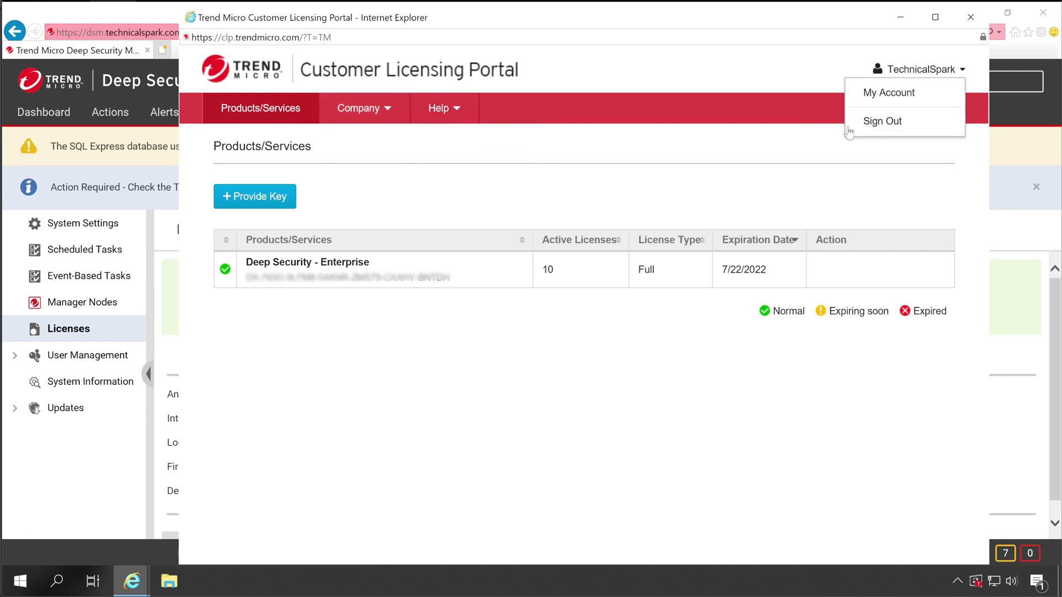
left_click(930, 65)
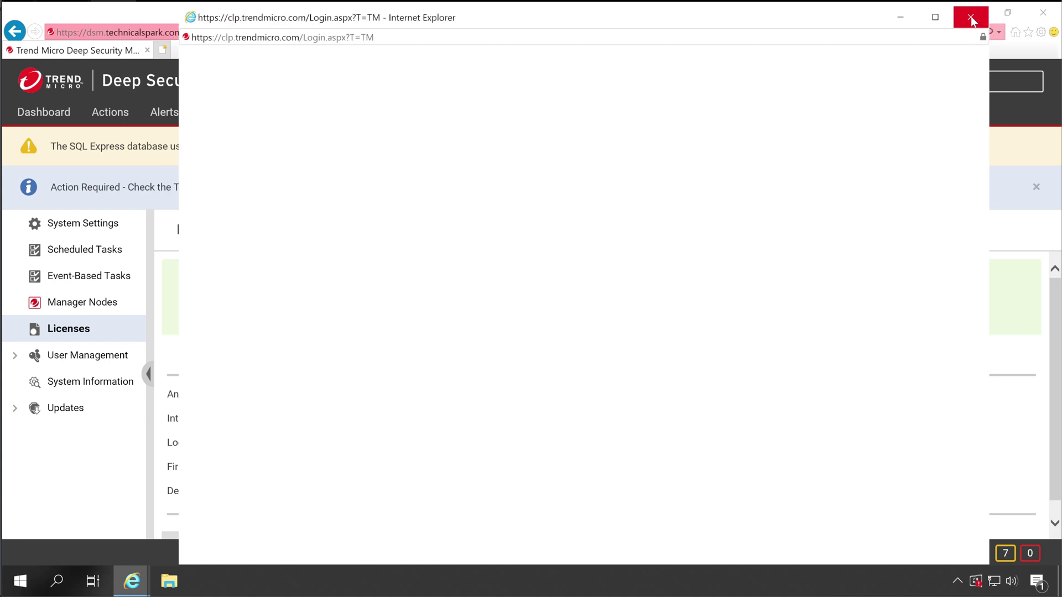
Step: Close the licensing portal and refresh the Deep Security license information from Trend Micro
left_click(971, 21)
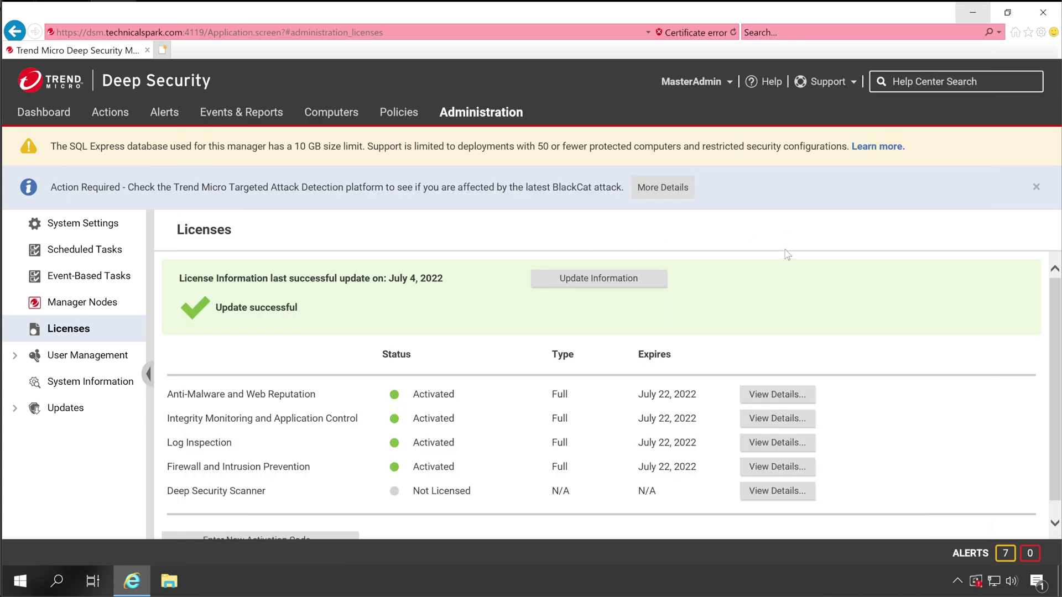
left_click(606, 291)
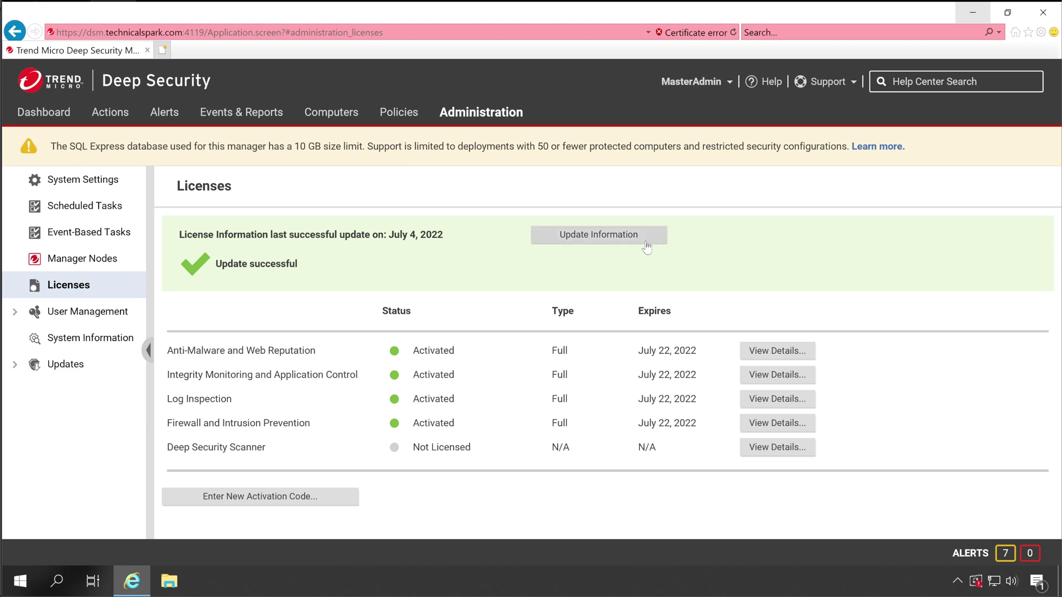
left_click(770, 354)
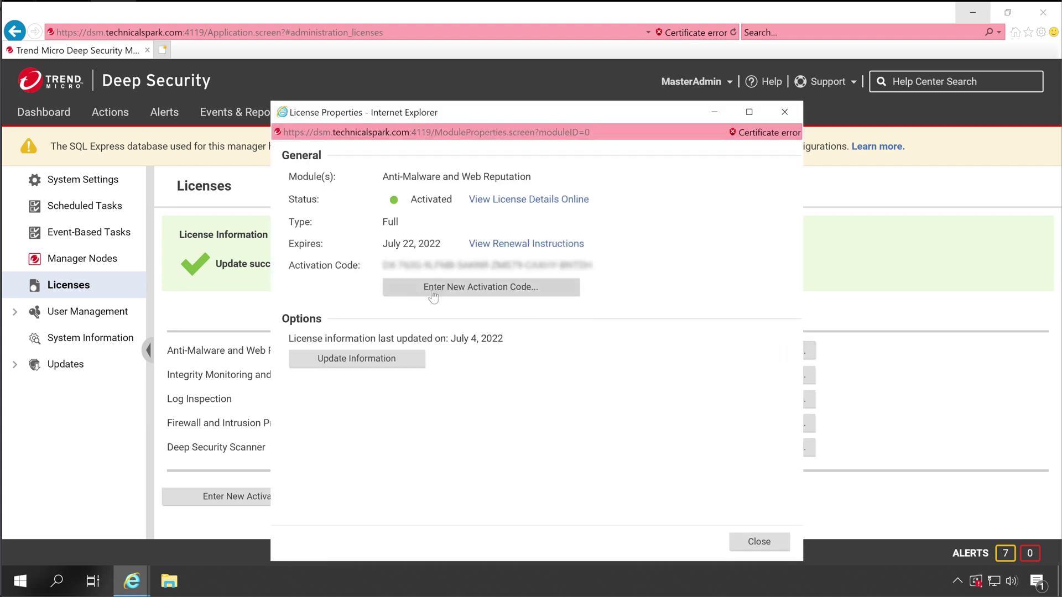
left_click(508, 290)
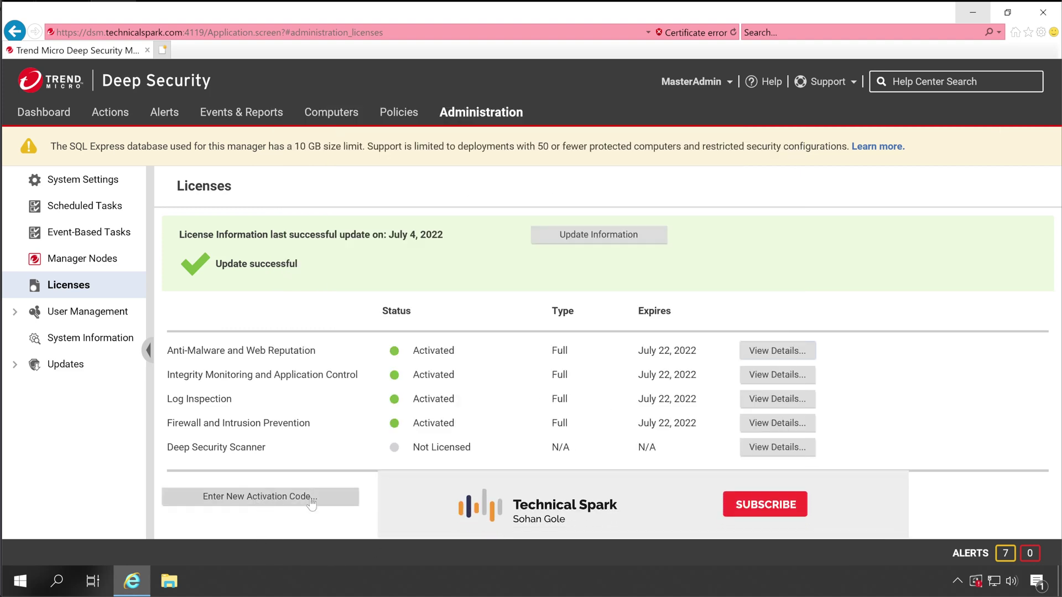
left_click(231, 500)
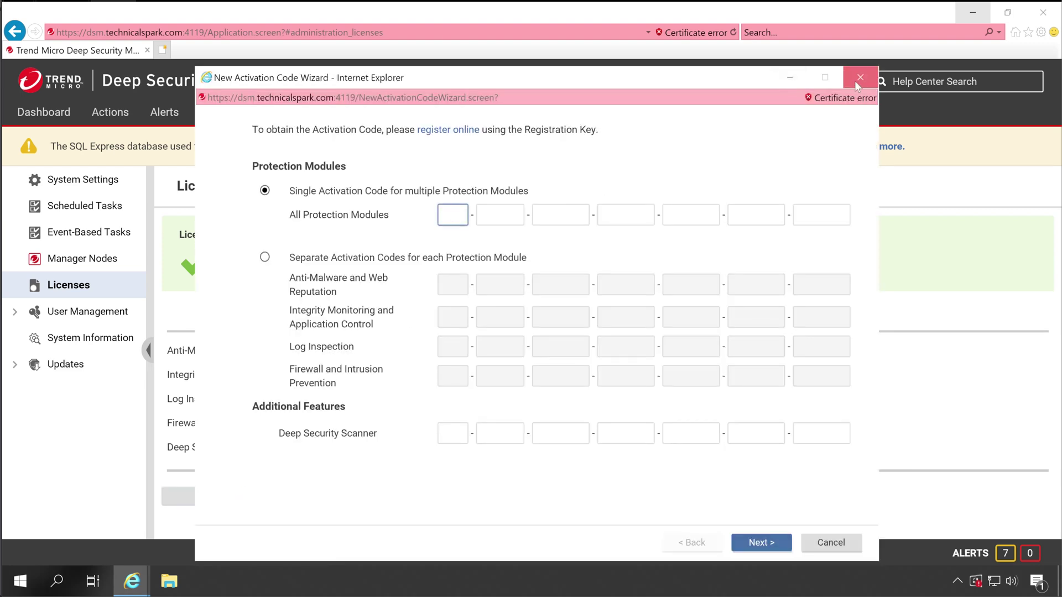
left_click(859, 77)
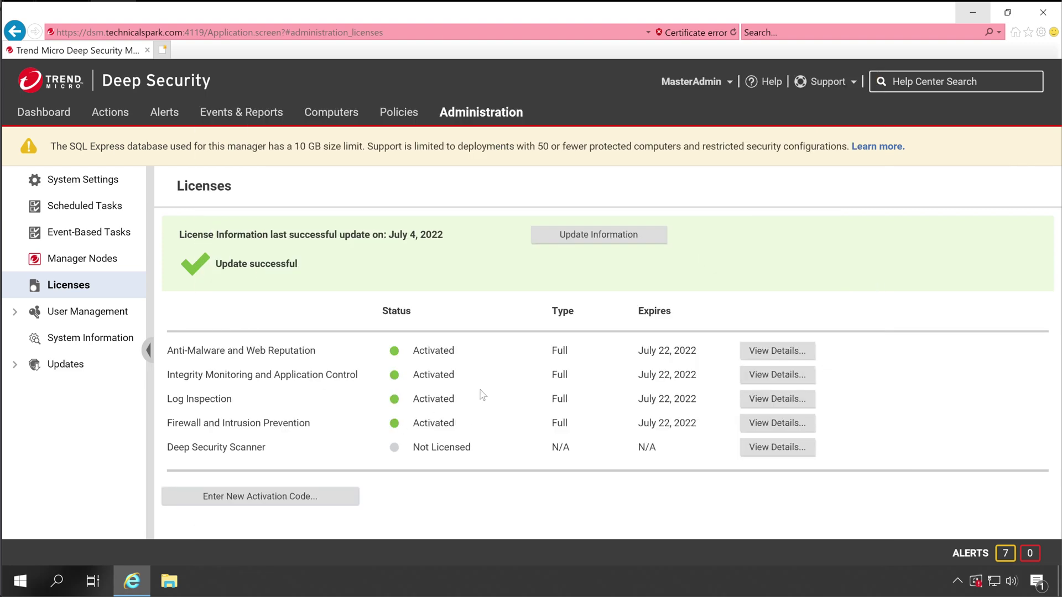